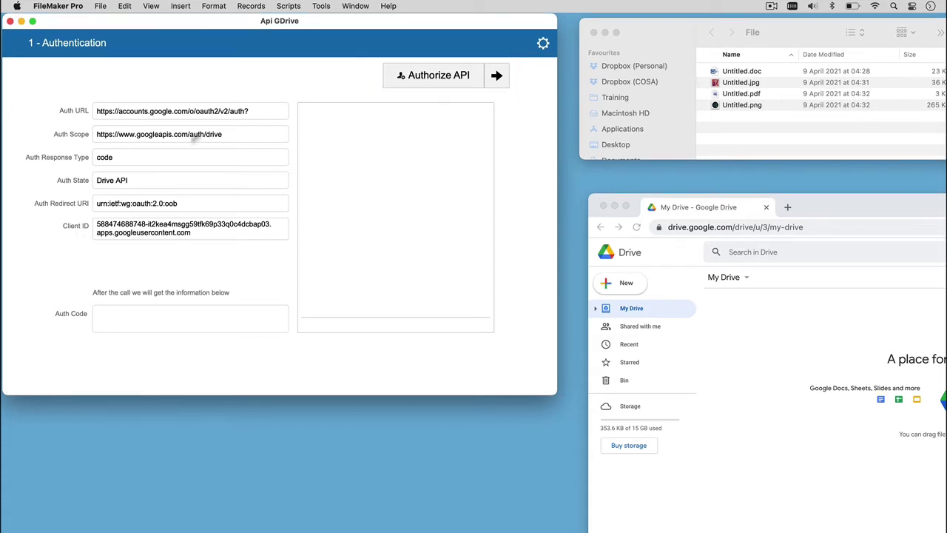
# - Open the 1. Authorize (Google Login) script and examine the calculation that sets $authenticationURL
pyautogui.press('super+shift+s')
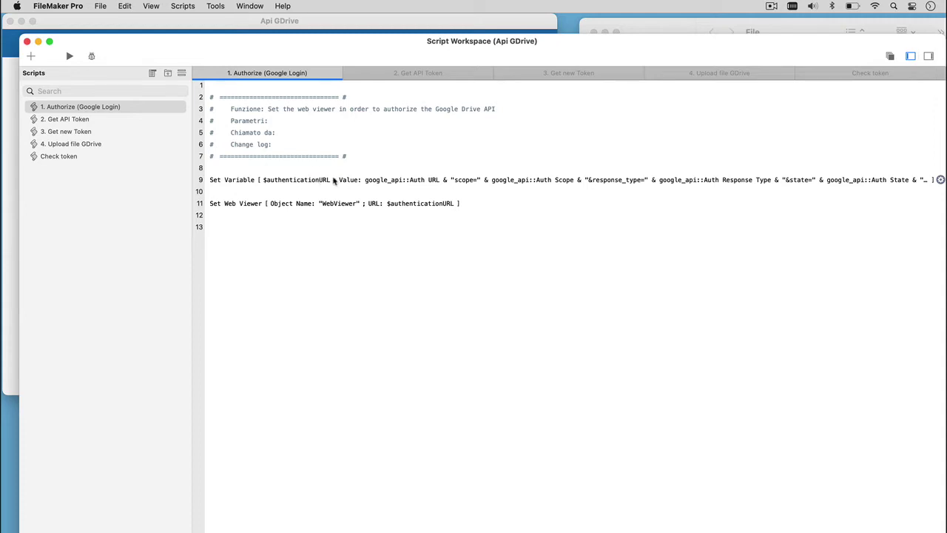
pyautogui.doubleClick(334, 181)
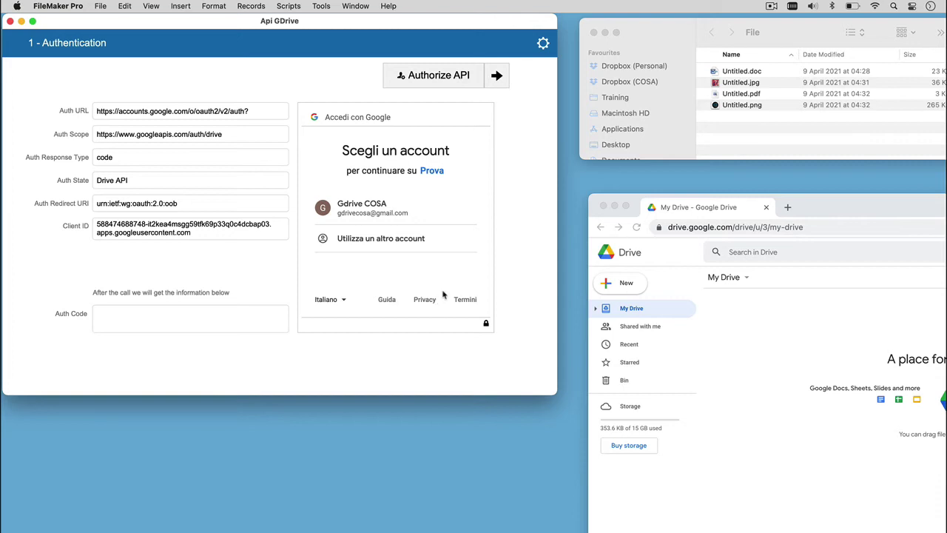
# - Sign in with the listed Google account, proceed past the unverified app warning and grant the Prova app access to Google Drive
pyautogui.click(355, 207)
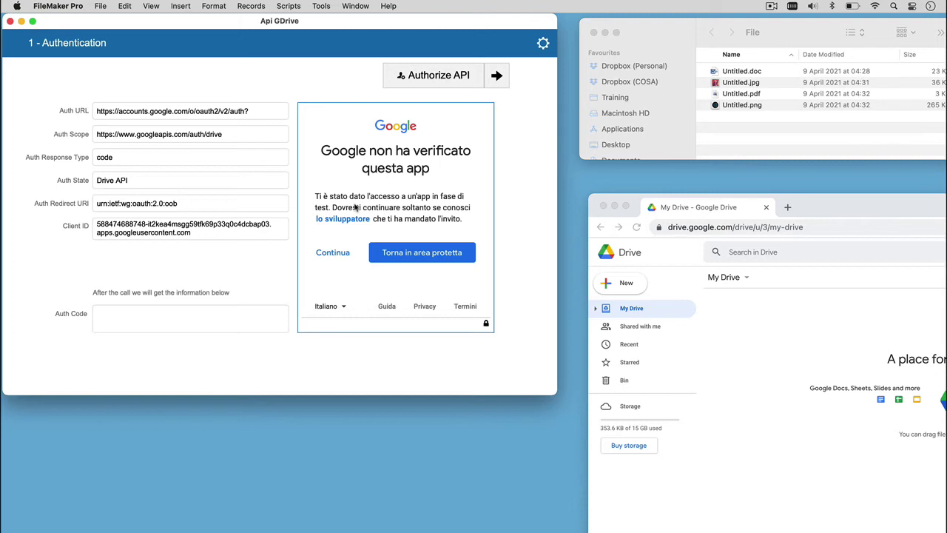
pyautogui.click(333, 252)
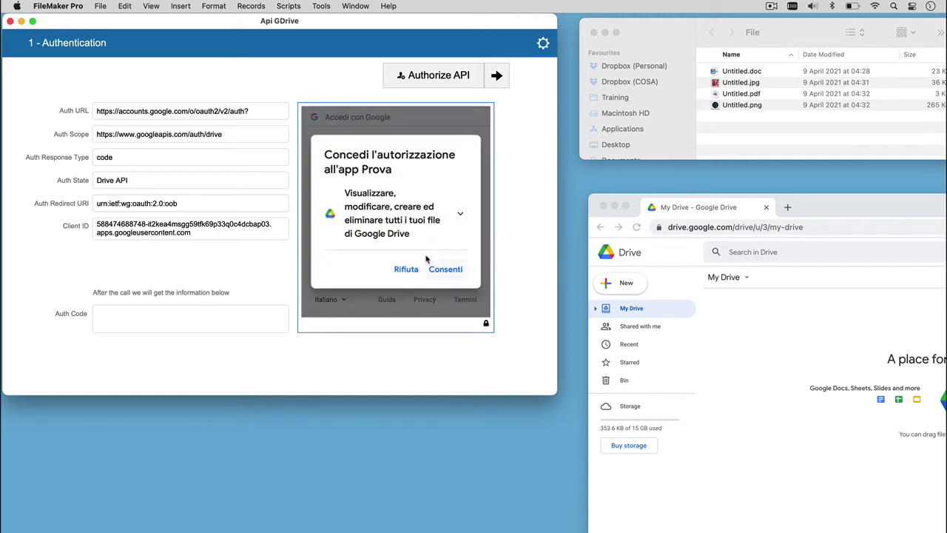
pyautogui.click(442, 273)
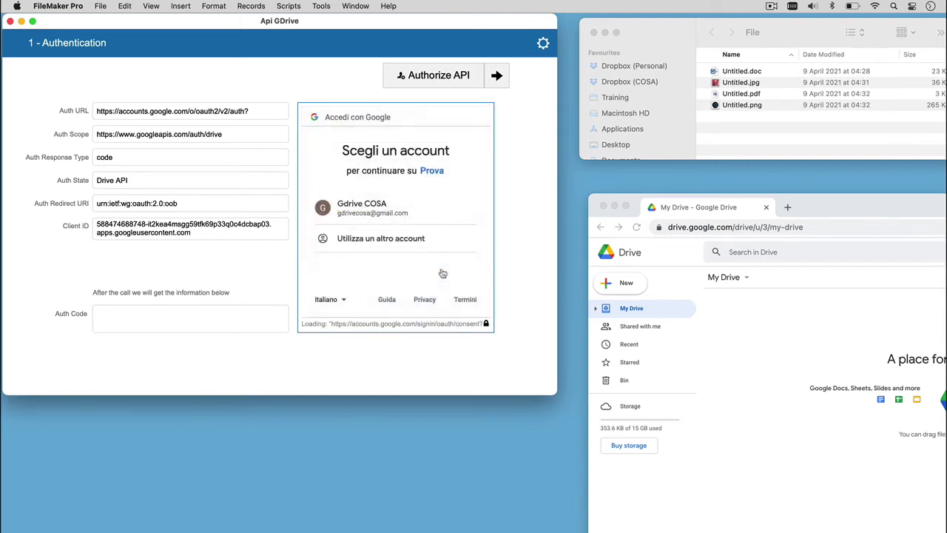
pyautogui.scroll(-5, 442, 267)
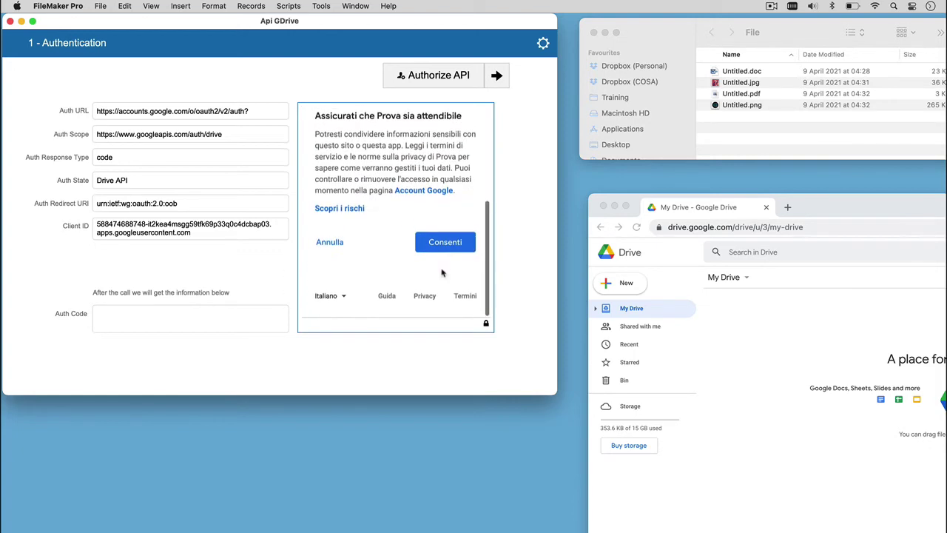
pyautogui.click(444, 251)
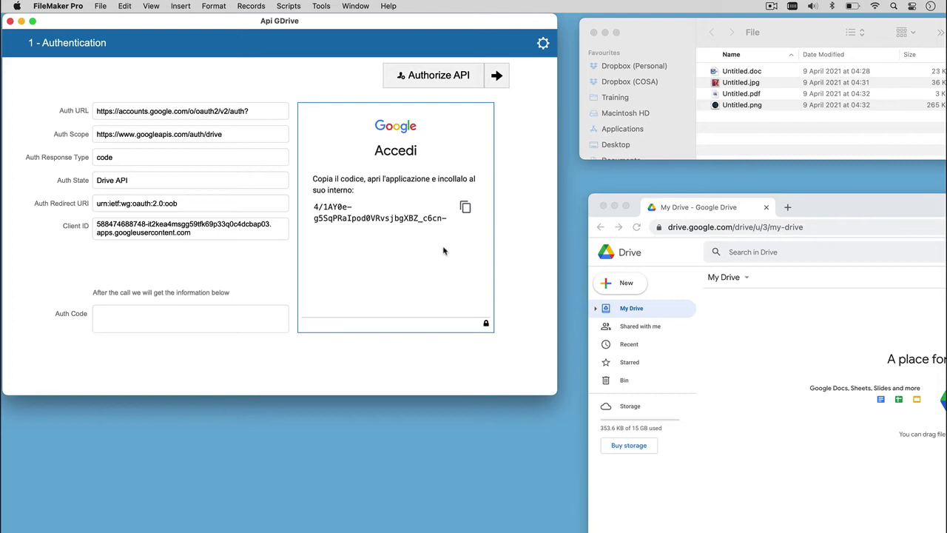
# - Copy the authorization code issued by Google into the Auth Code field and commit the record
pyautogui.click(465, 207)
pyautogui.click(253, 320)
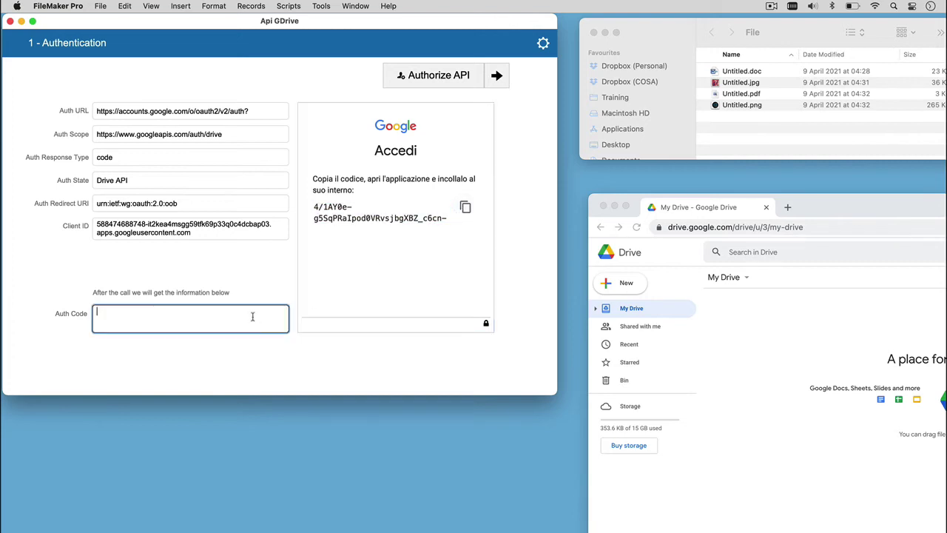
pyautogui.press('super+v')
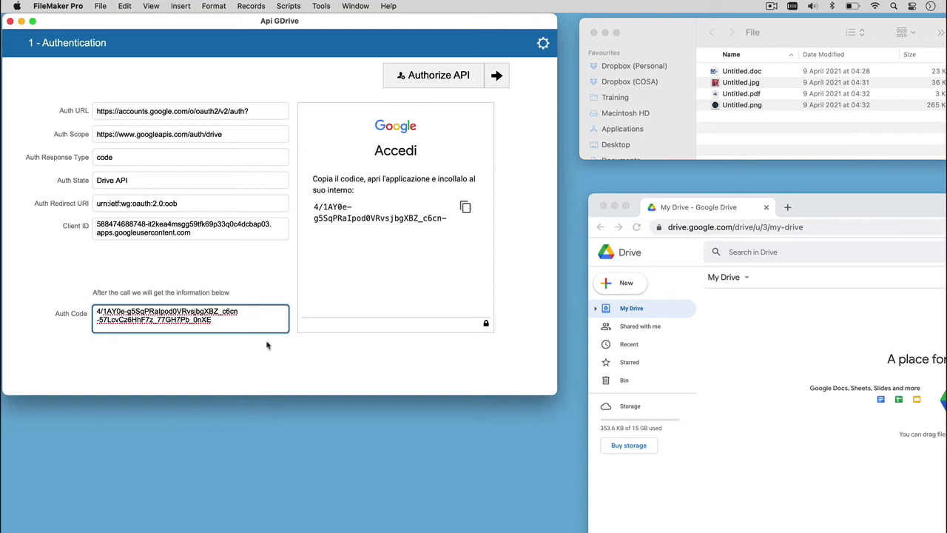
pyautogui.click(268, 348)
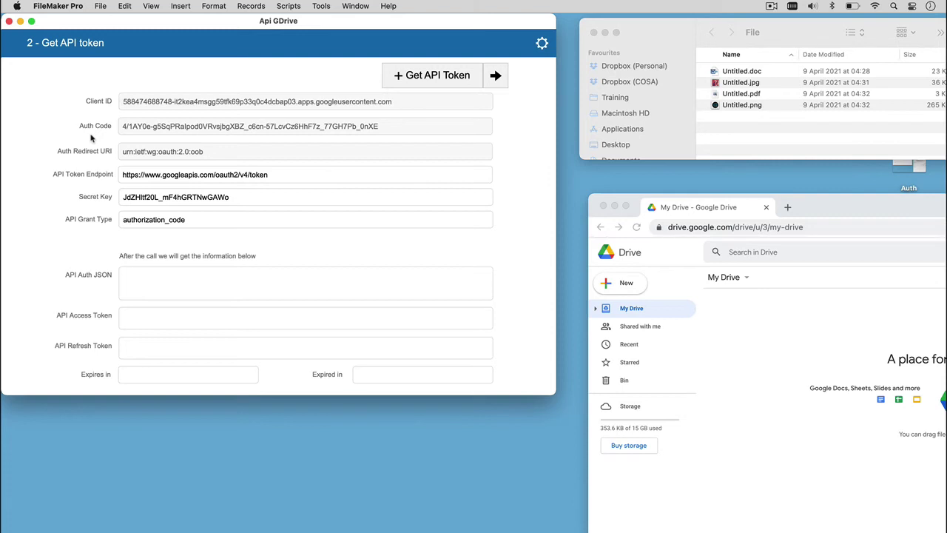
# - Enable the Script Debugger, run the 2. Get API Token script and step through its $curl_options assignment
pyautogui.click(321, 6)
pyautogui.click(332, 23)
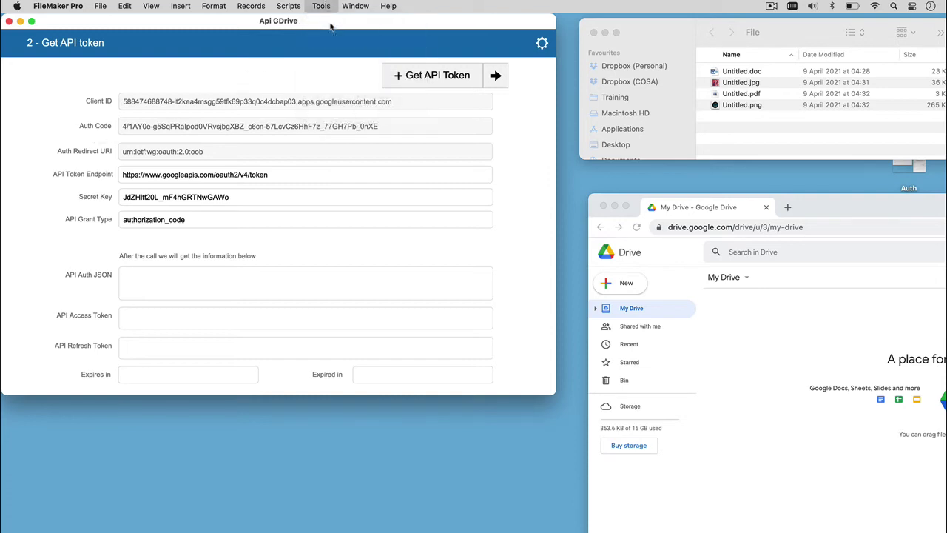
pyautogui.click(435, 82)
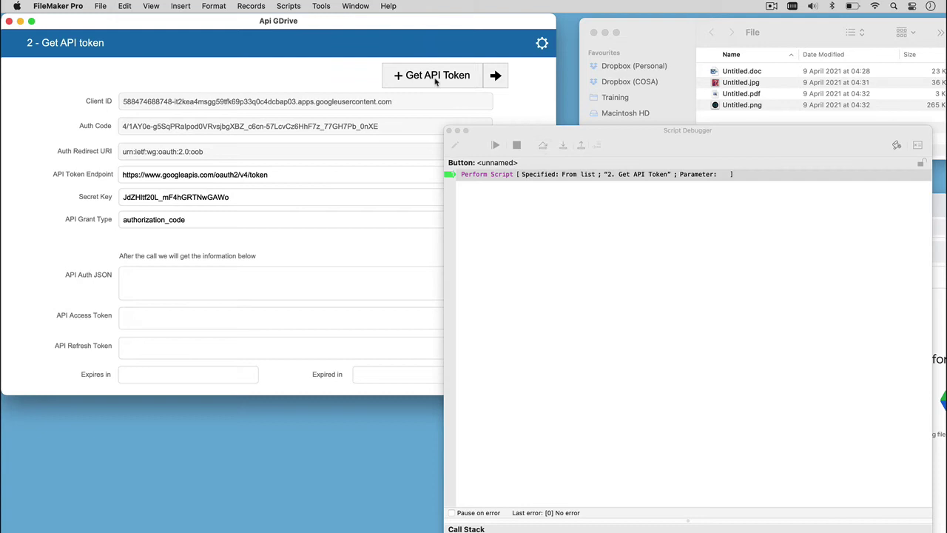
pyautogui.click(563, 146)
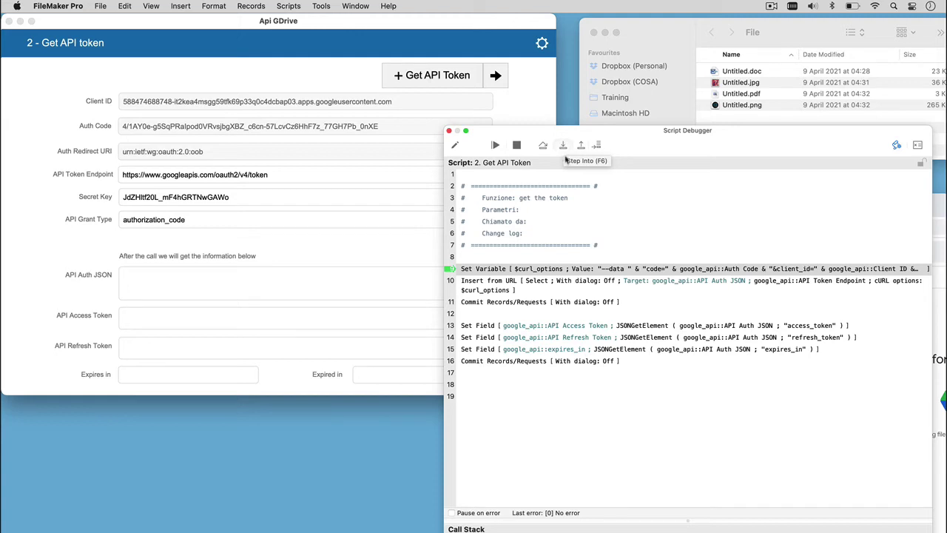
pyautogui.click(563, 146)
# - Inspect the full value of $curl_options in the Data Viewer and close it without changes
pyautogui.click(917, 145)
pyautogui.click(456, 205)
pyautogui.doubleClick(457, 205)
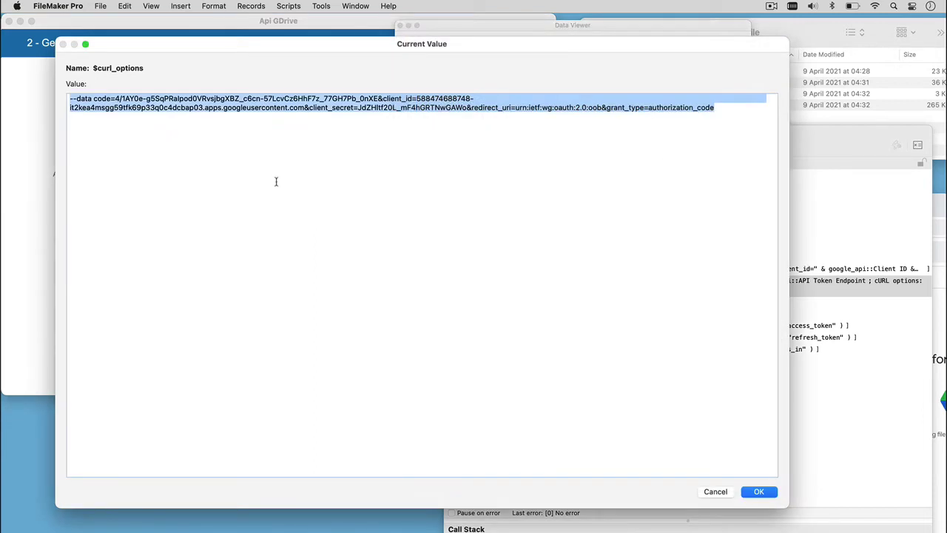
pyautogui.click(708, 491)
# - Step through the token request, record commit and Set Field lines that store the access token, refresh token and expiry
pyautogui.press('F6')
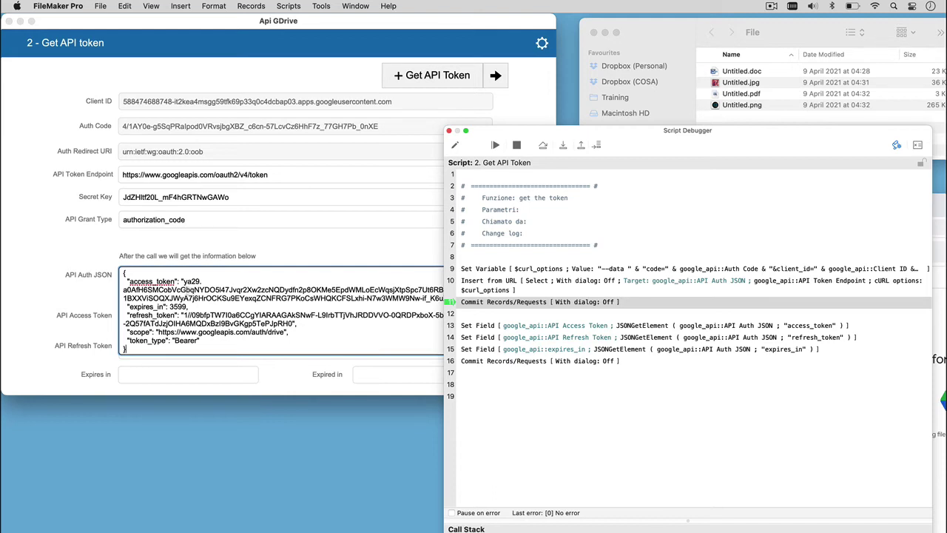
pyautogui.click(564, 145)
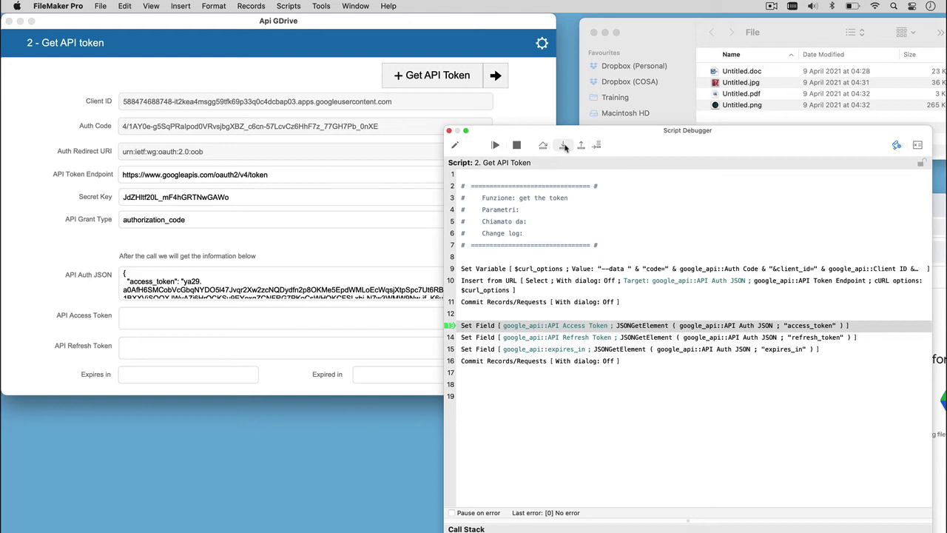
pyautogui.click(564, 146)
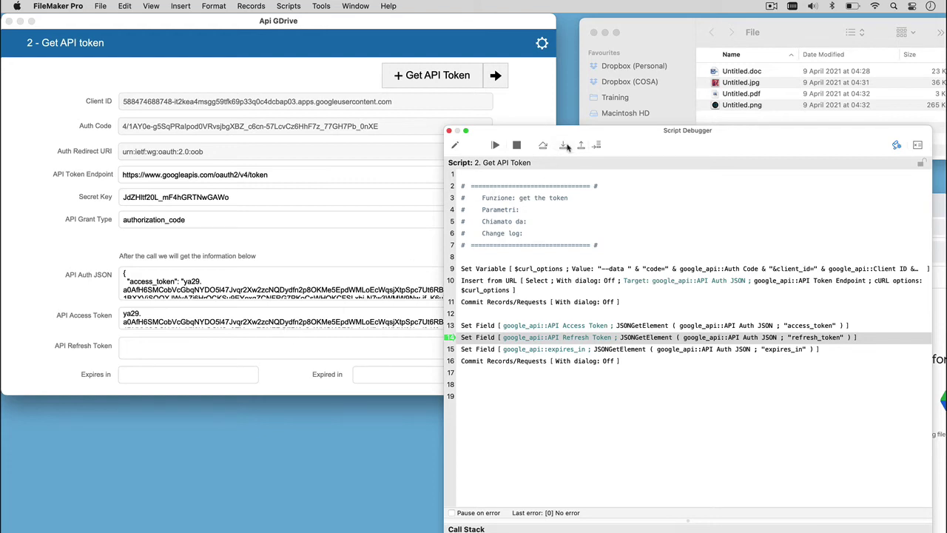
pyautogui.click(564, 146)
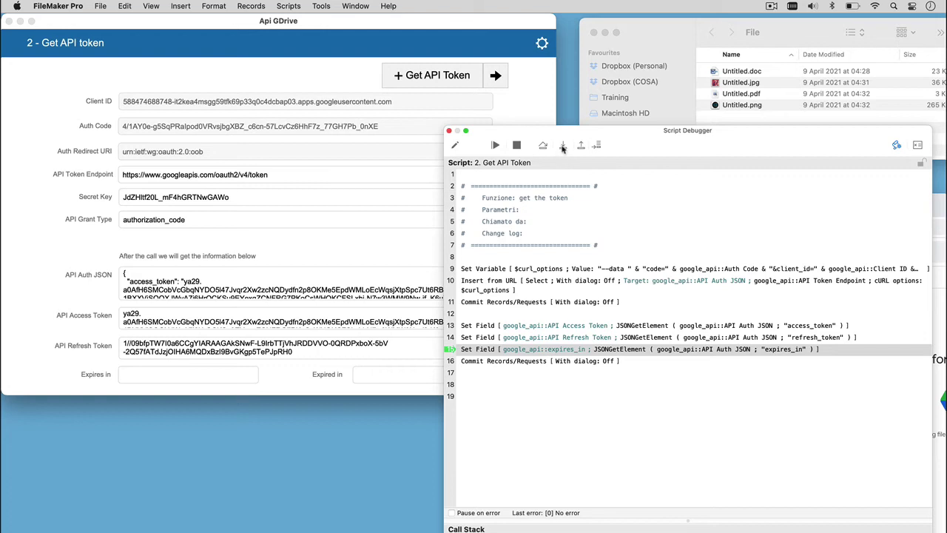
pyautogui.click(563, 145)
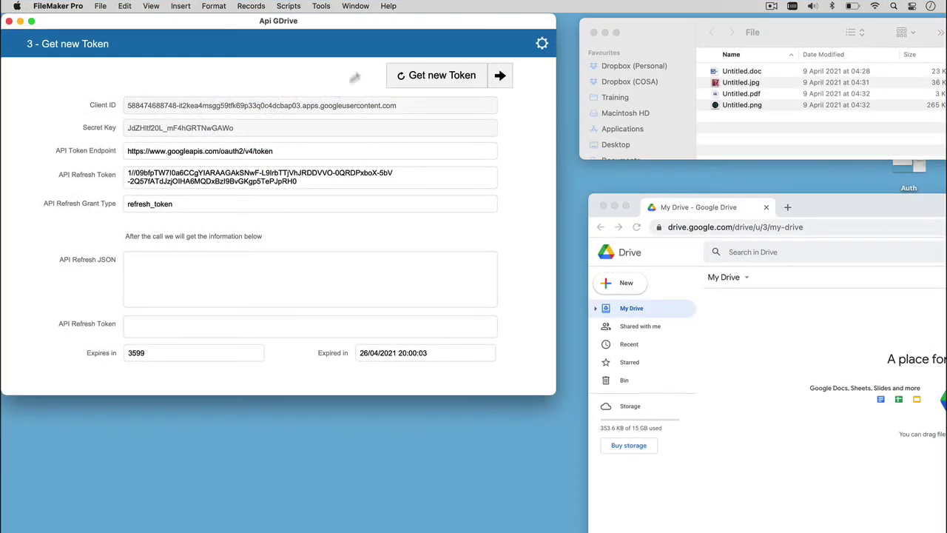
# - Request a new access token using the stored refresh token
pyautogui.click(426, 76)
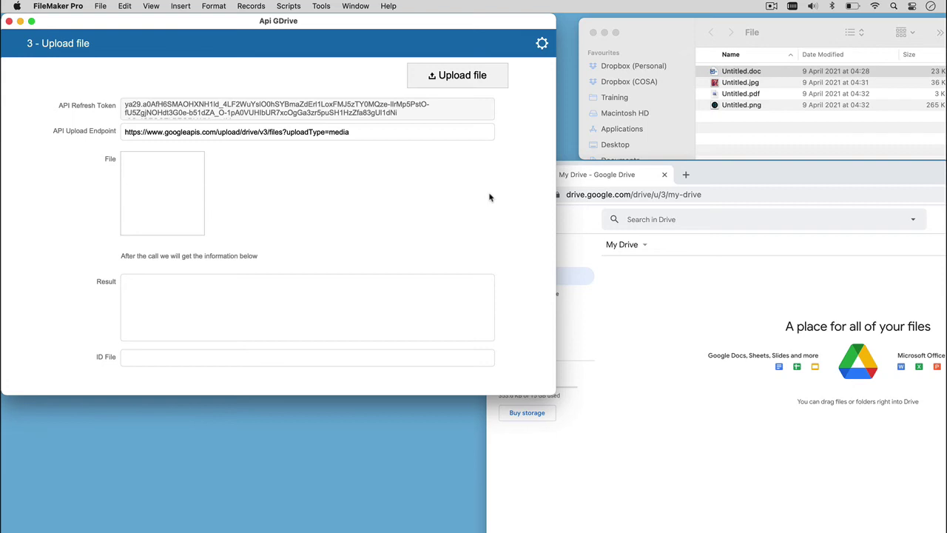
# - Insert Untitled.jpg into the File container, upload it to Google Drive and check it in My Drive
pyautogui.click(678, 36)
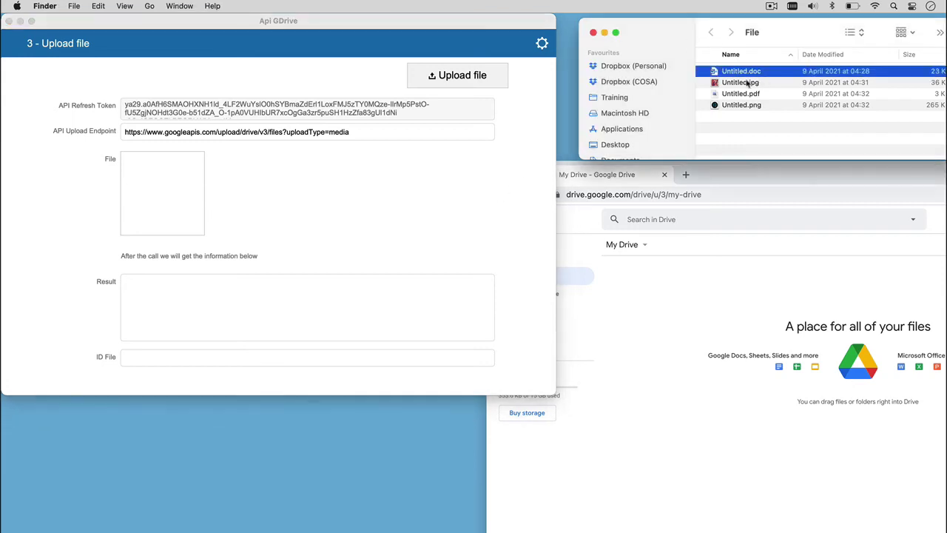
pyautogui.moveTo(747, 83); pyautogui.dragTo(186, 207)
pyautogui.click(292, 203)
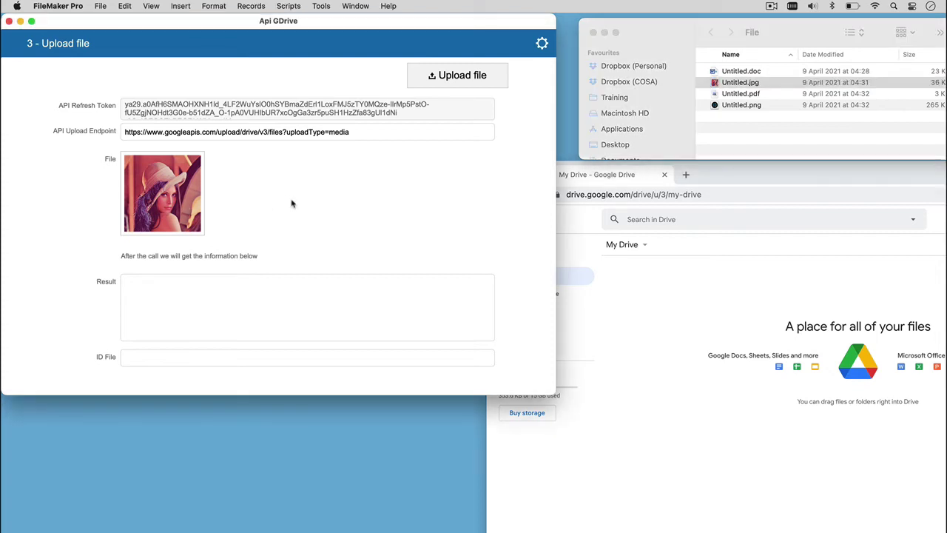
pyautogui.click(455, 82)
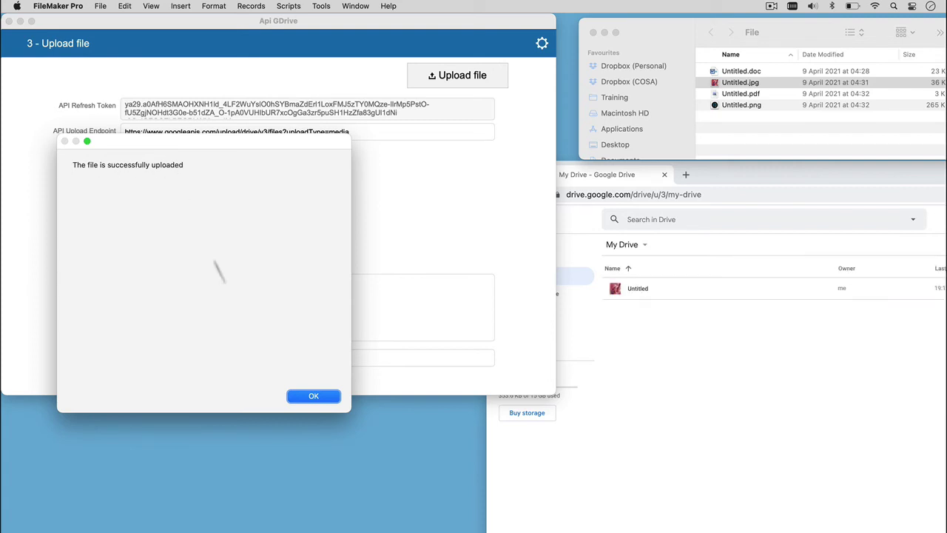
pyautogui.click(313, 396)
pyautogui.click(764, 386)
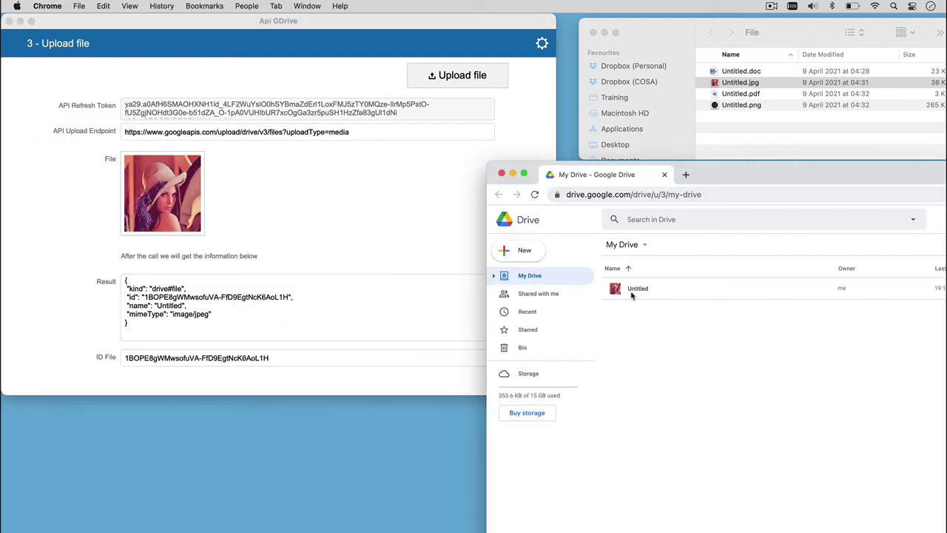
pyautogui.click(416, 314)
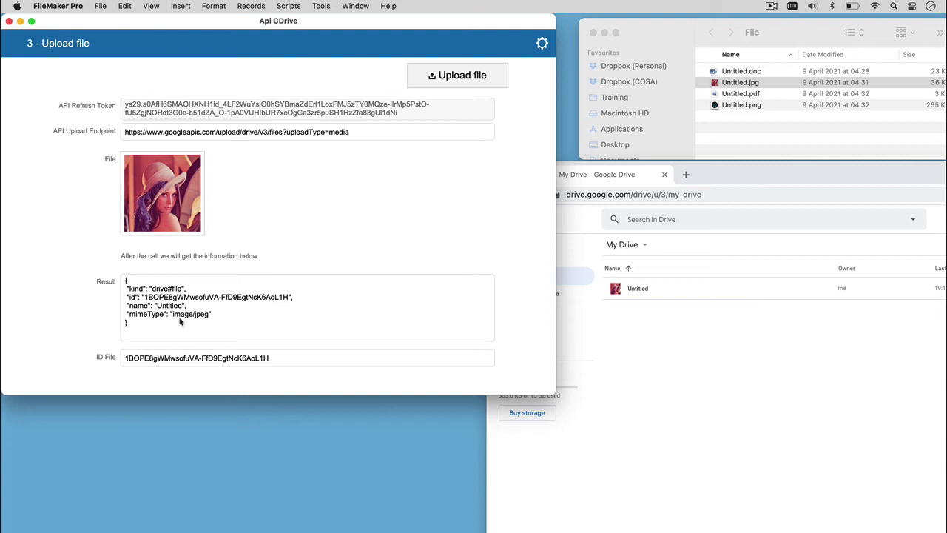
# - Upload Untitled.doc to Google Drive through the File container and open the uploaded document from My Drive
pyautogui.click(742, 75)
pyautogui.click(728, 74)
pyautogui.moveTo(728, 74); pyautogui.dragTo(173, 181)
pyautogui.click(451, 77)
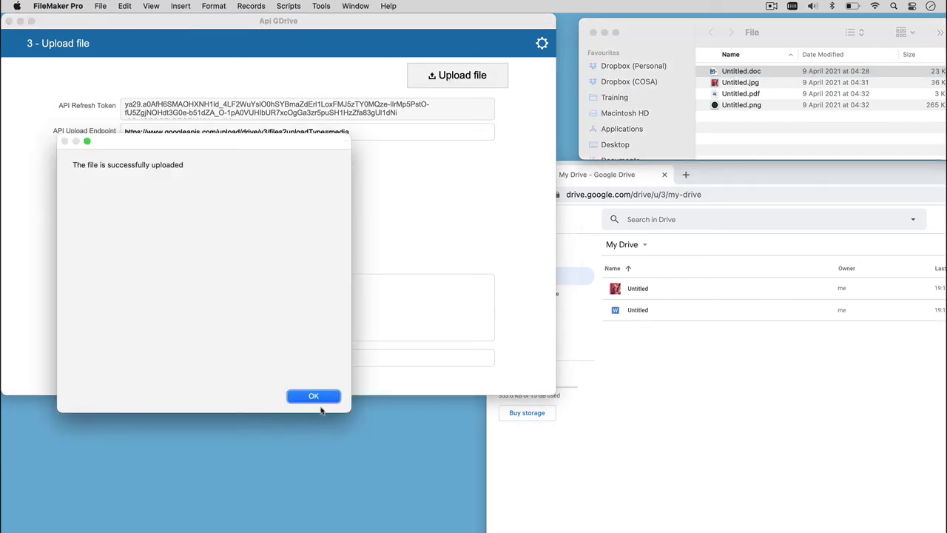
pyautogui.click(314, 396)
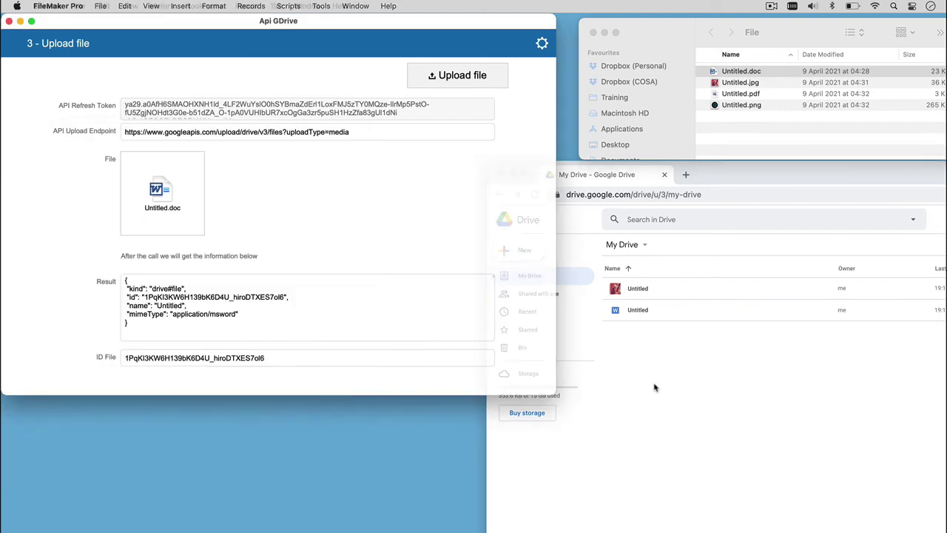
pyautogui.doubleClick(638, 310)
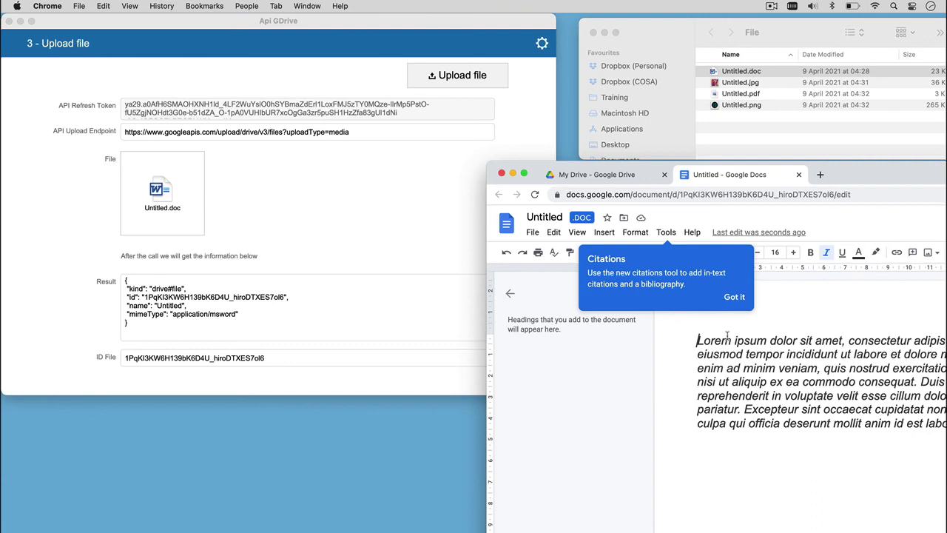
# - Replace the file in the File container with Untitled.pdf
pyautogui.click(741, 94)
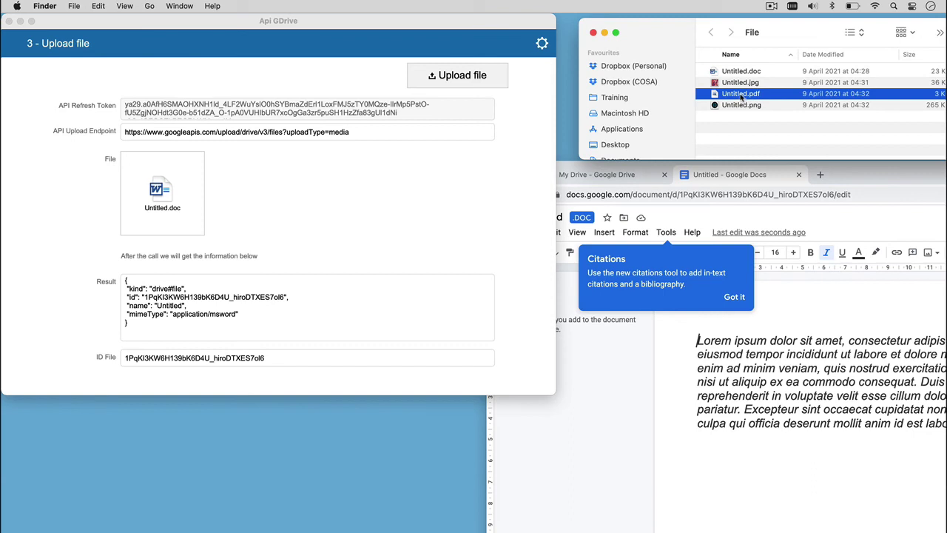
pyautogui.moveTo(741, 94); pyautogui.dragTo(167, 202)
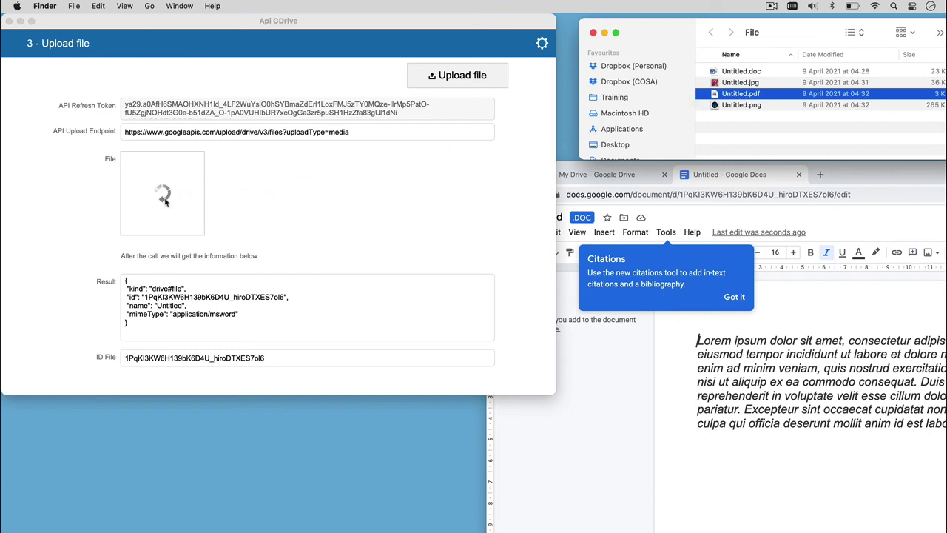
pyautogui.click(364, 21)
# - Enable the Script Debugger, start uploading the PDF and step into the 4. Upload file GDrive script
pyautogui.click(290, 6)
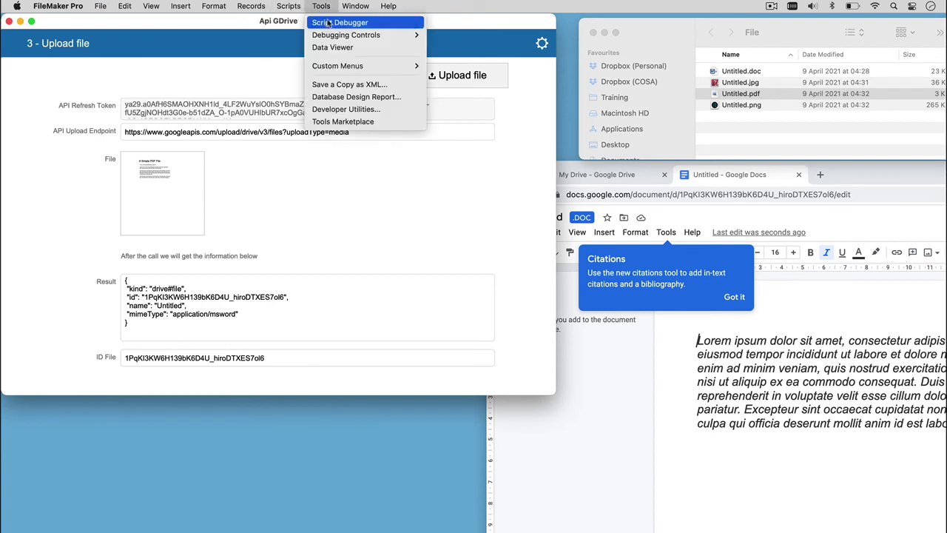
pyautogui.click(496, 132)
pyautogui.click(476, 75)
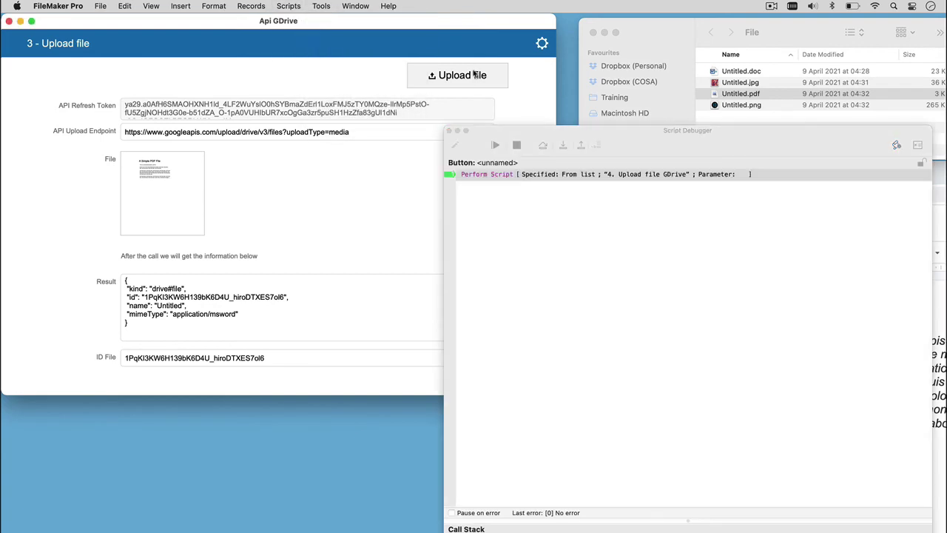
pyautogui.click(562, 146)
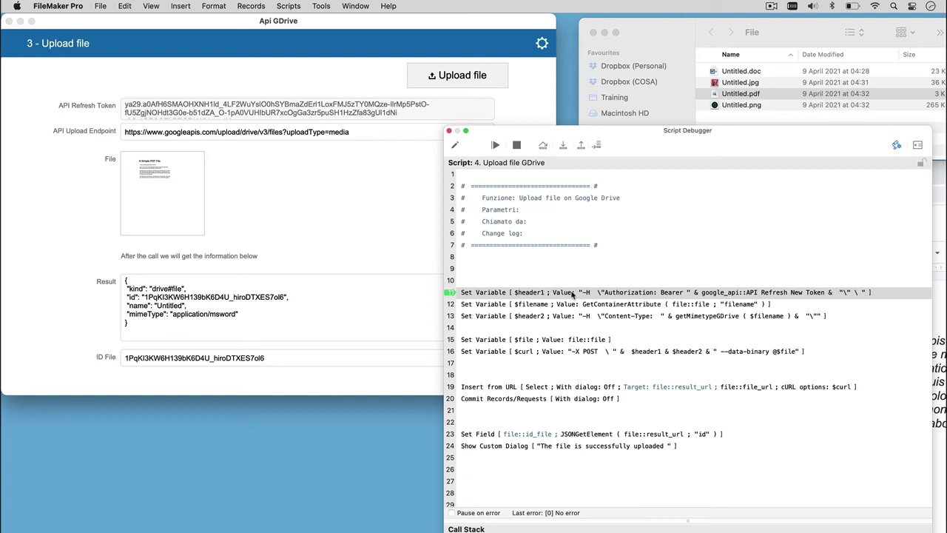
# - Execute the $header1 assignment and open the Data Viewer beside the Script Debugger to examine the script's variables
pyautogui.click(562, 145)
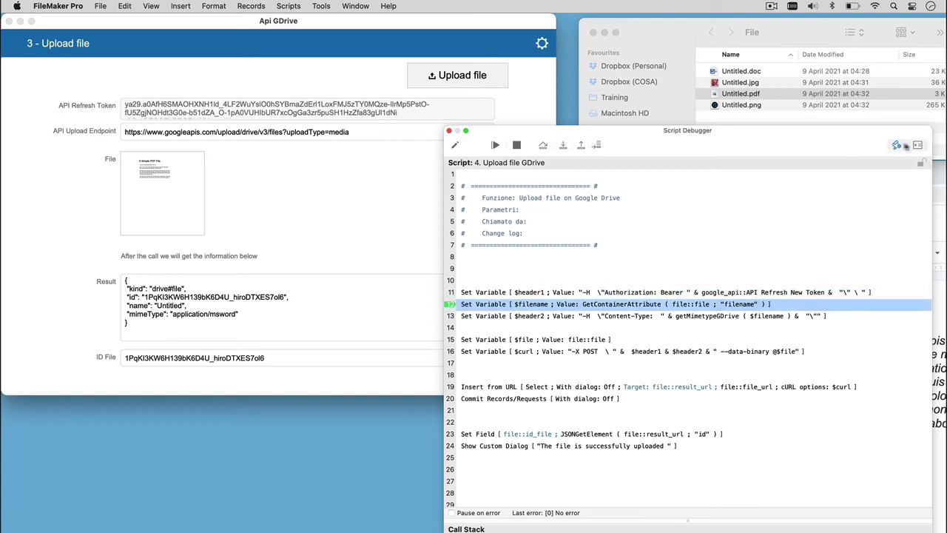
pyautogui.click(917, 145)
pyautogui.moveTo(551, 25); pyautogui.dragTo(214, 84)
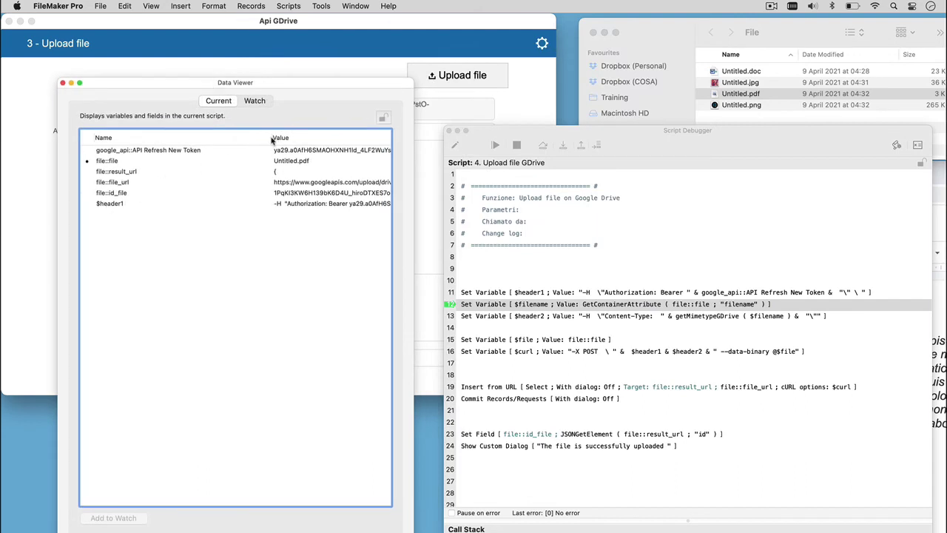
# - Widen the Data Viewer's Value column, execute the $filename and $header2 assignments, and select $header2 to examine its value
pyautogui.moveTo(271, 139); pyautogui.dragTo(207, 139)
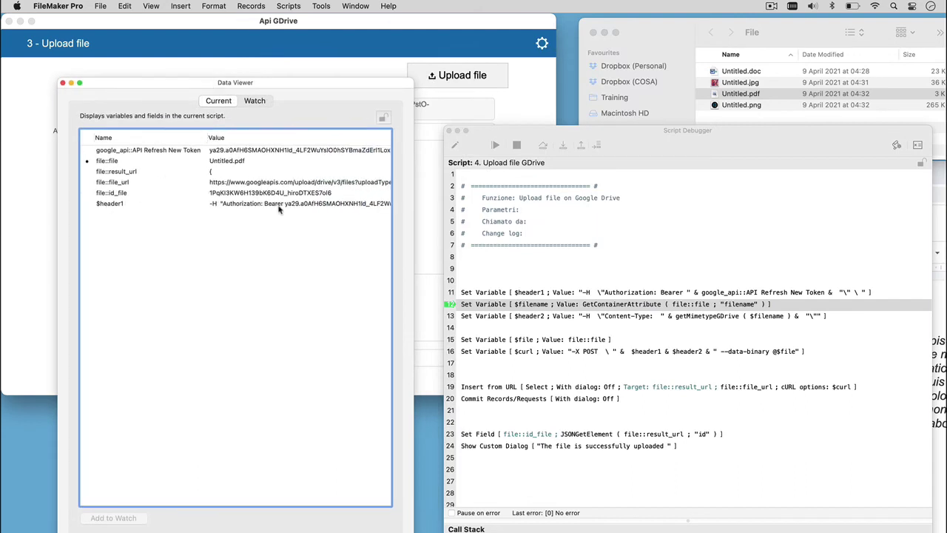
pyautogui.press('F5')
pyautogui.press('F5')
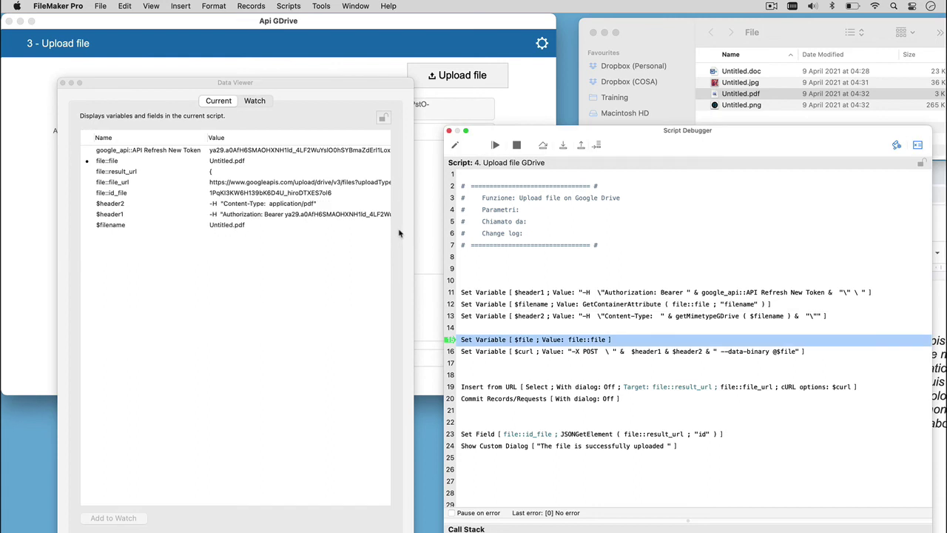
pyautogui.click(306, 206)
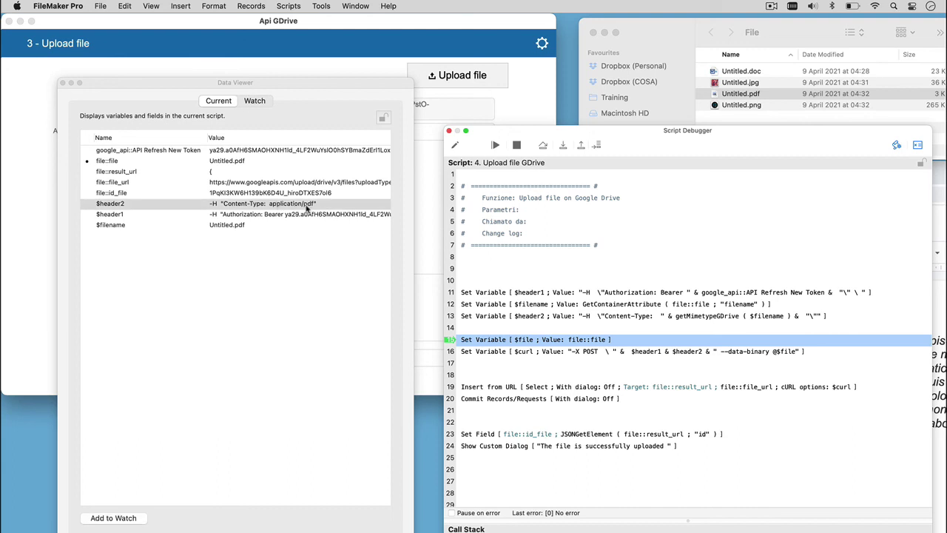
# - Execute the $file and $curl assignments and review how the $curl line references $file
pyautogui.click(564, 146)
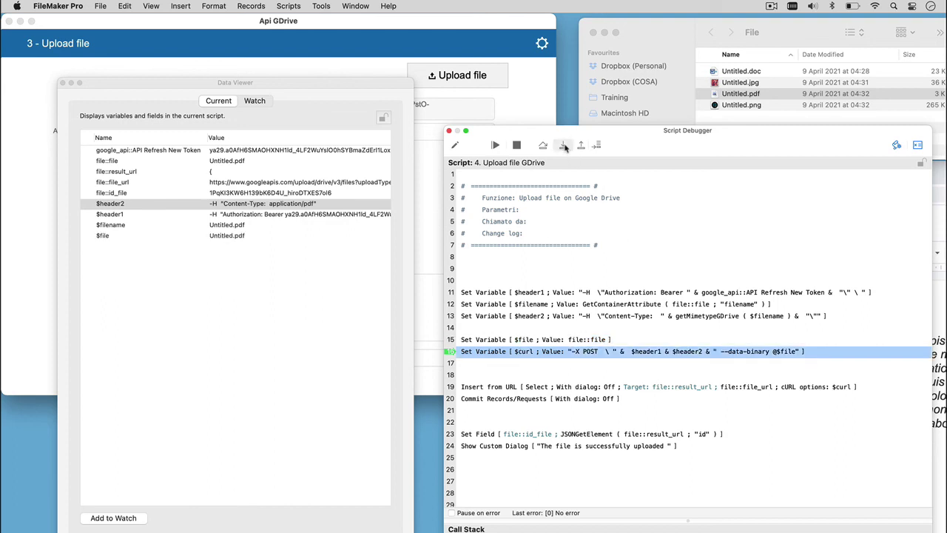
pyautogui.click(564, 146)
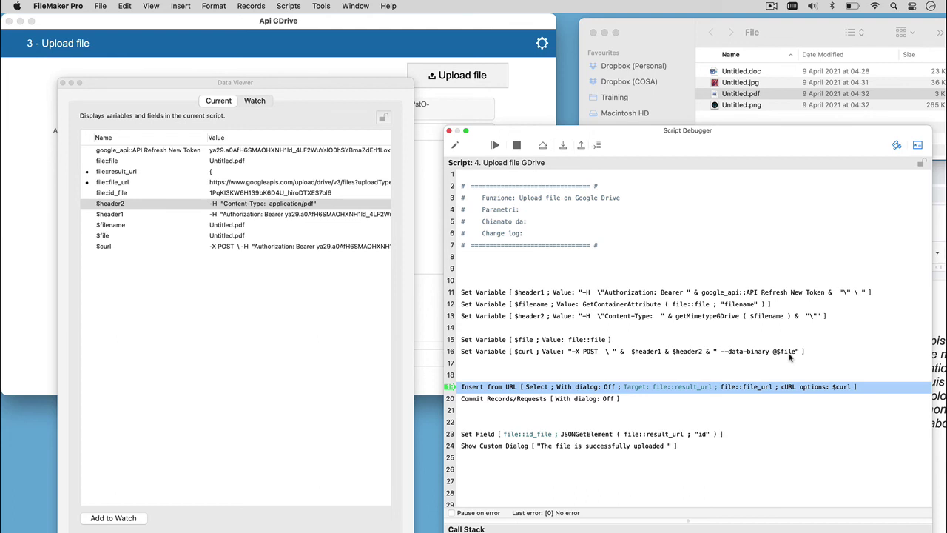
pyautogui.click(503, 340)
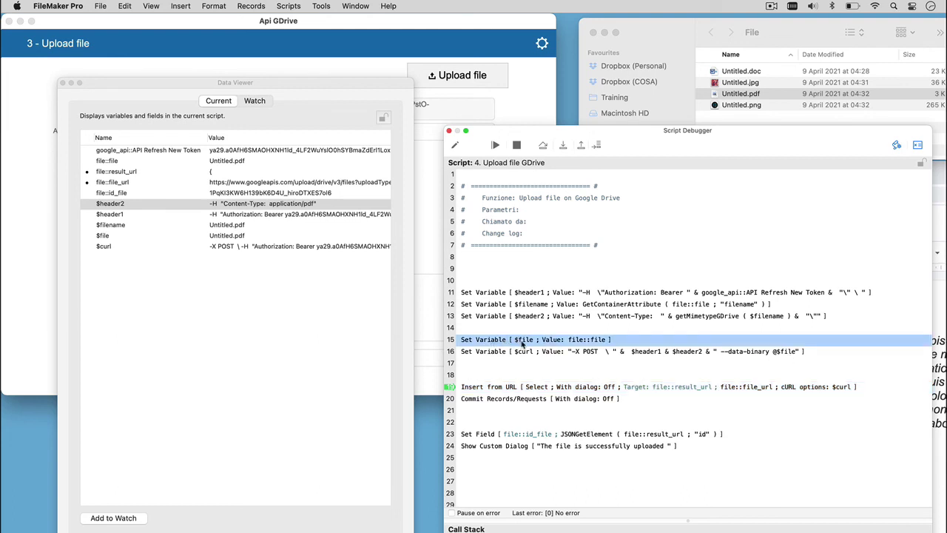
pyautogui.click(748, 355)
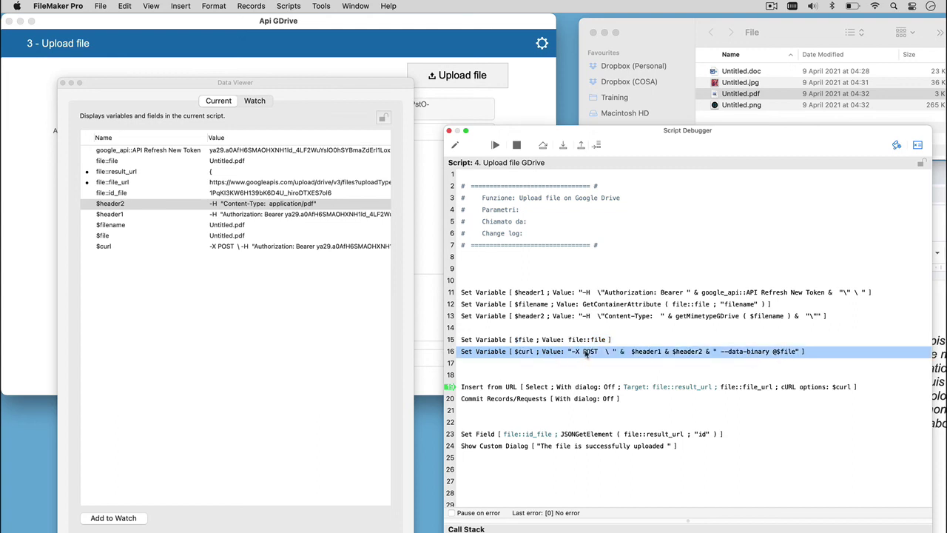
# - Execute the Insert from URL and Commit Records/Requests script steps, and close the Data Viewer to reveal the layout's Result field
pyautogui.moveTo(643, 140); pyautogui.dragTo(642, 141)
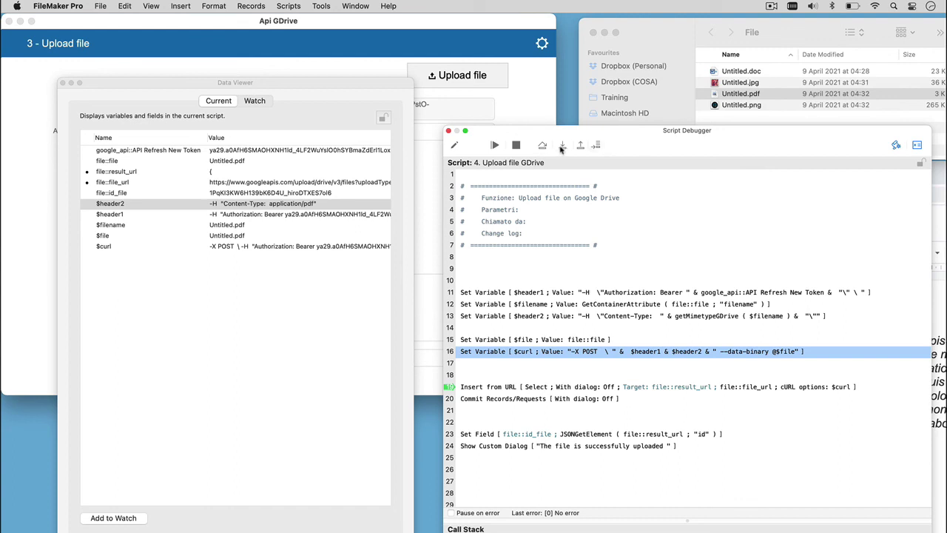
pyautogui.press('F5')
pyautogui.press('F5')
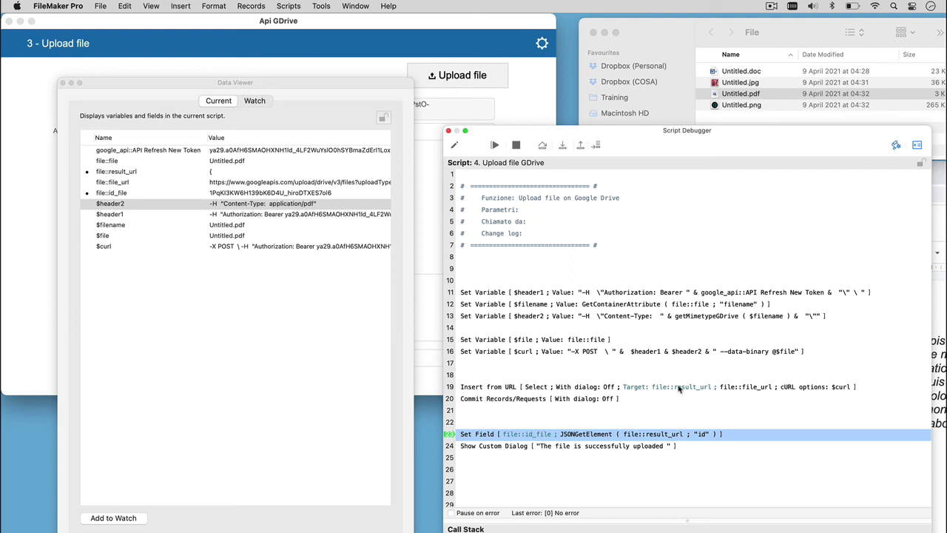
pyautogui.click(63, 82)
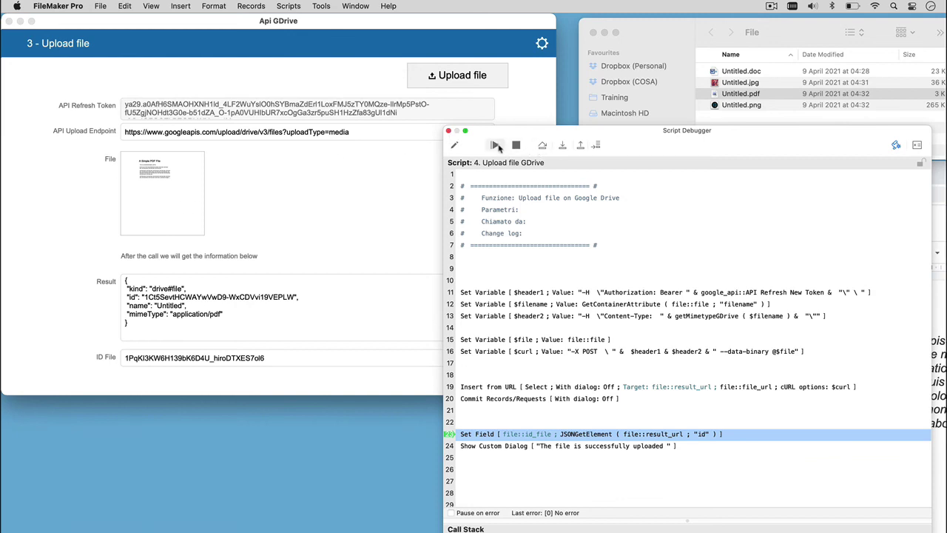
# - Run the rest of the upload script, dismiss its custom dialog and close the Script Debugger
pyautogui.click(496, 146)
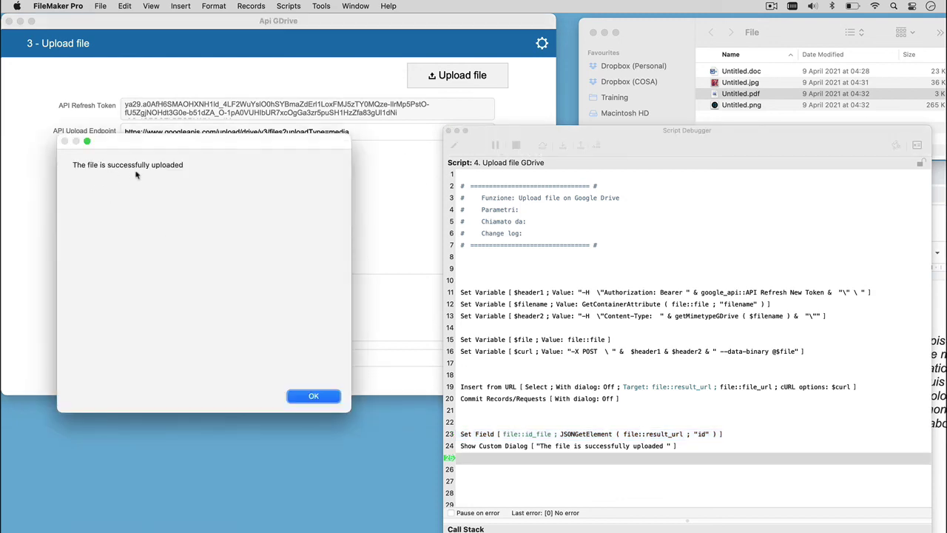
pyautogui.click(314, 396)
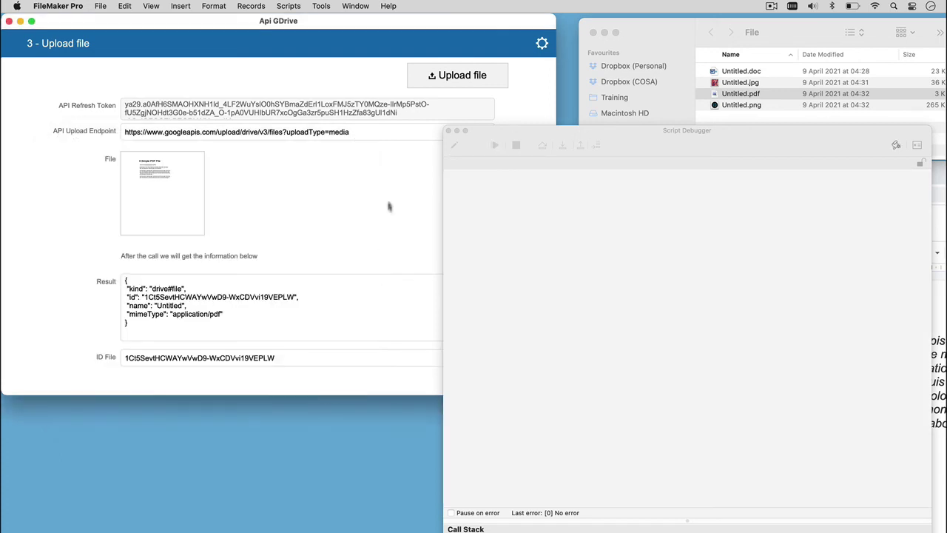
pyautogui.click(448, 130)
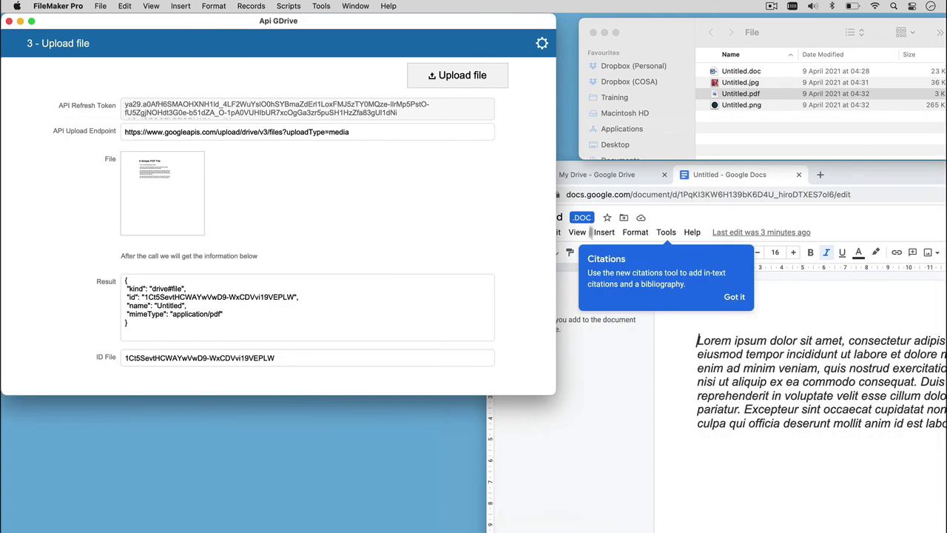
# - Switch to Chrome, close the Untitled Google Docs tab and open the uploaded PDF from My Drive
pyautogui.click(585, 376)
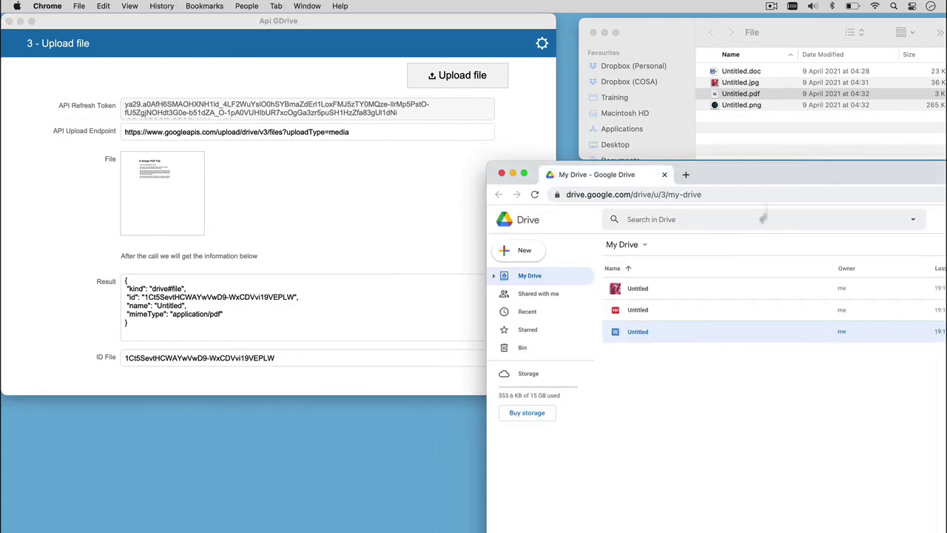
pyautogui.click(798, 174)
pyautogui.click(636, 313)
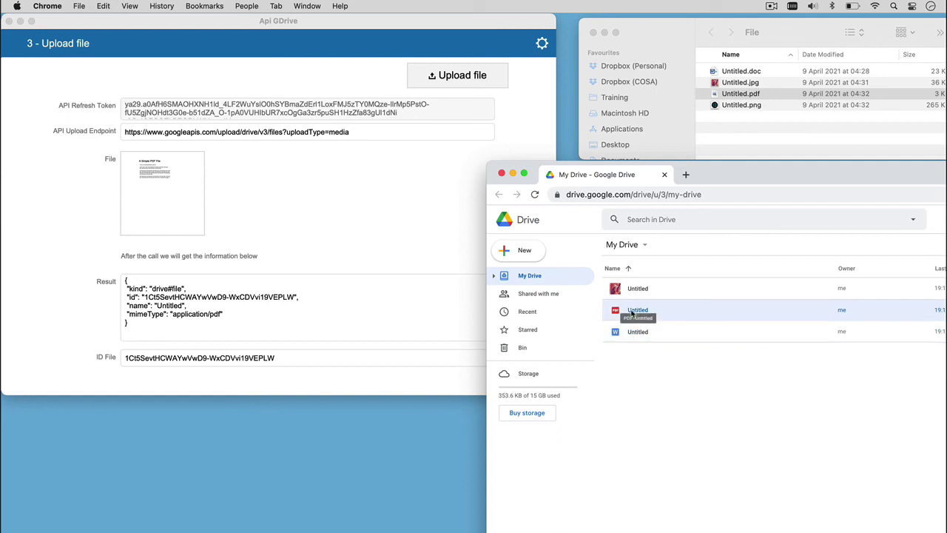
pyautogui.doubleClick(632, 313)
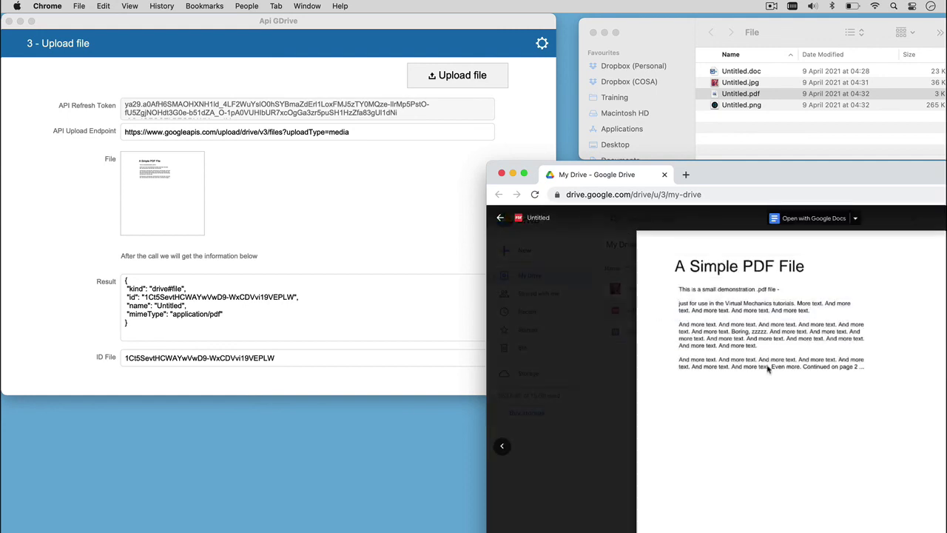
# - Review the PDF upload's Result data in FileMaker, and close the PDF preview in Chrome to return to My Drive
pyautogui.click(59, 314)
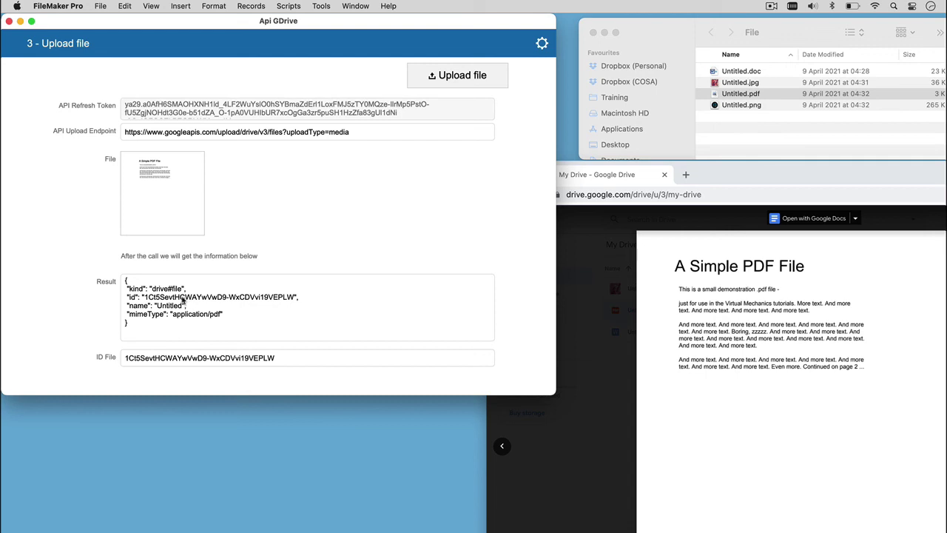
pyautogui.click(616, 287)
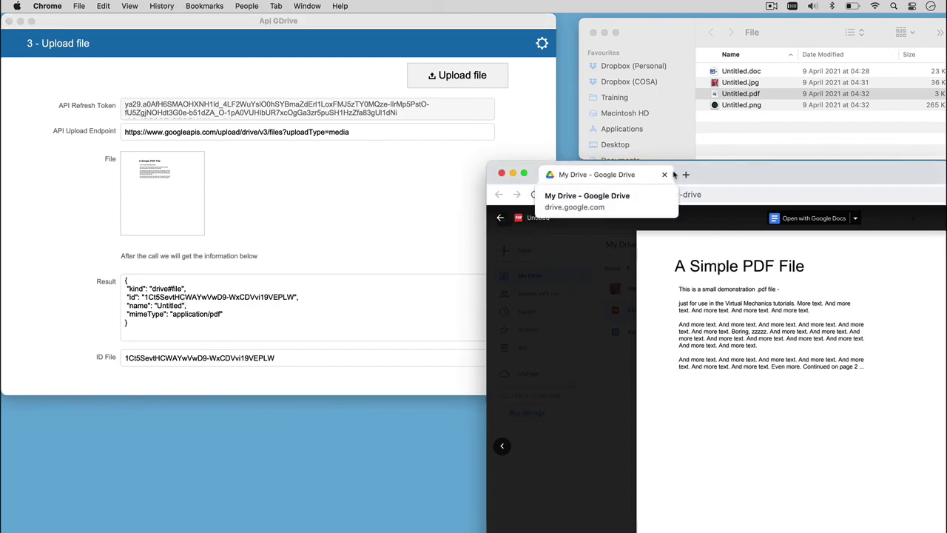
pyautogui.click(500, 217)
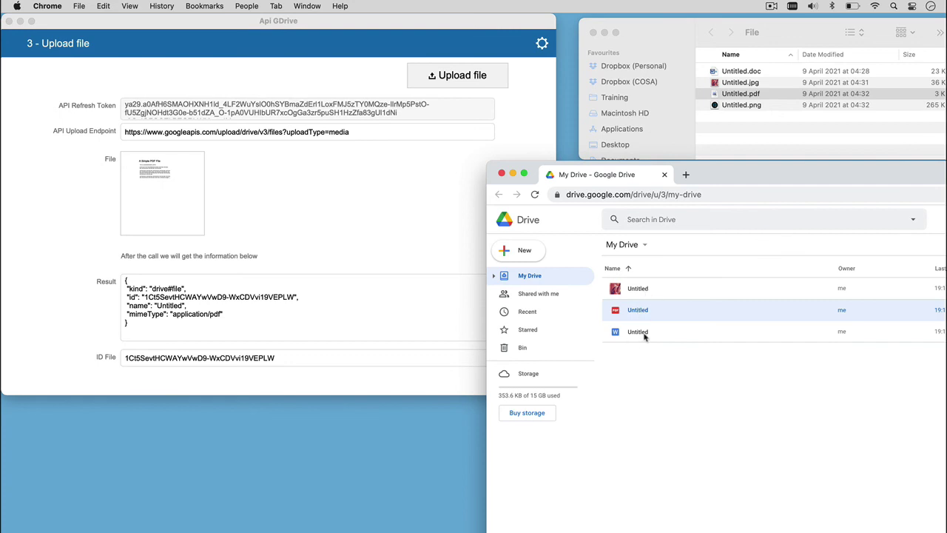
# - Replace the file in the FileMaker File container with Untitled.png from the Finder's File folder
pyautogui.click(810, 42)
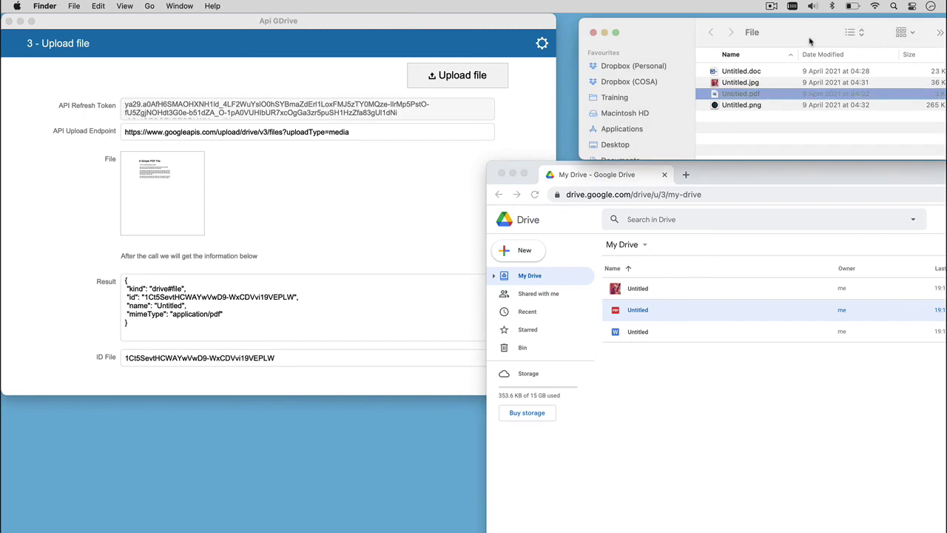
pyautogui.click(752, 108)
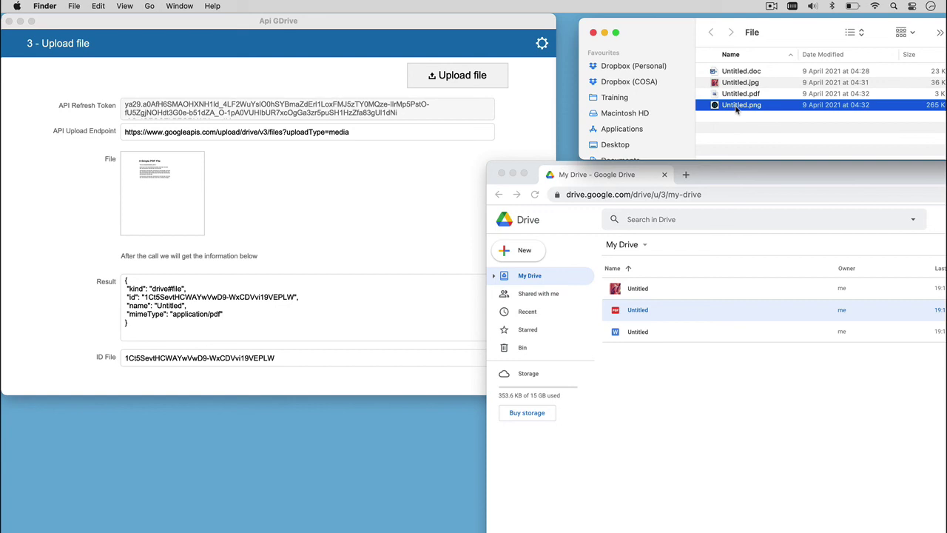
pyautogui.moveTo(736, 109); pyautogui.dragTo(174, 198)
pyautogui.click(263, 201)
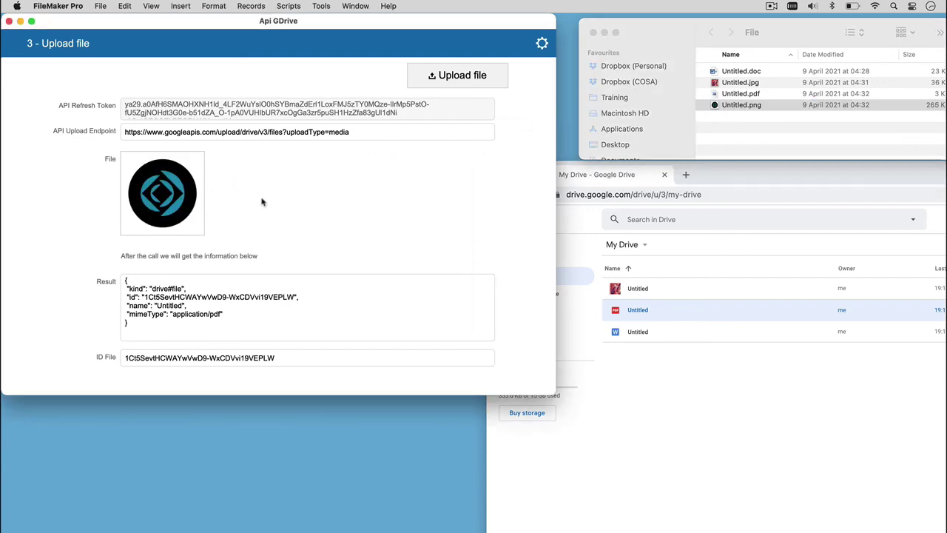
# - Upload the PNG to Google Drive, dismiss the upload dialog and switch to Chrome to check the My Drive list
pyautogui.click(481, 76)
pyautogui.press('Return')
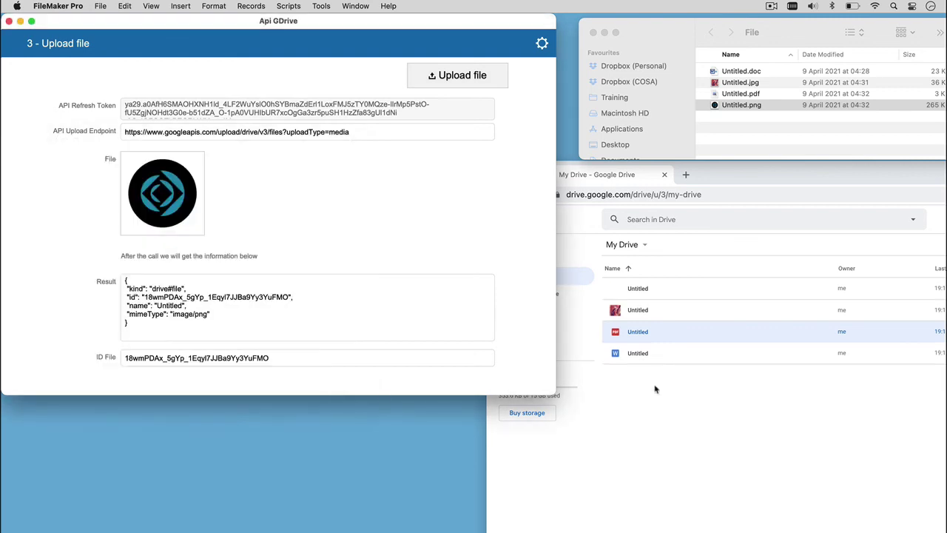
pyautogui.click(655, 389)
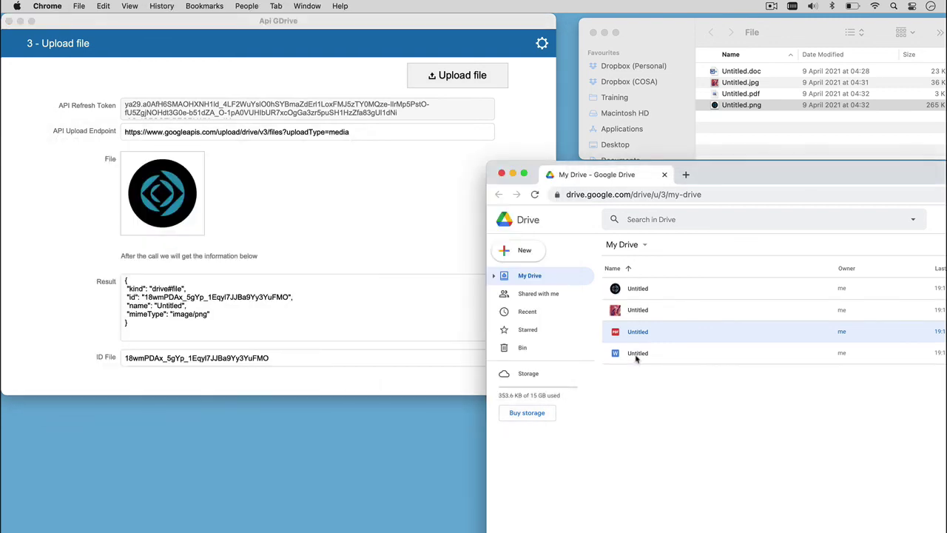